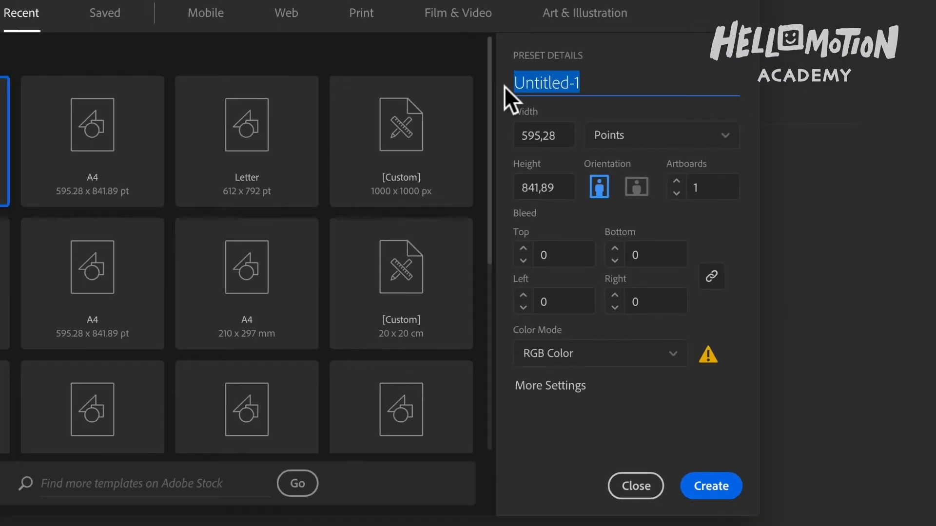
Name the new document "Sesi 4" and activate the Live Paint Bucket tool
{"action": "type", "text": "Ses"}
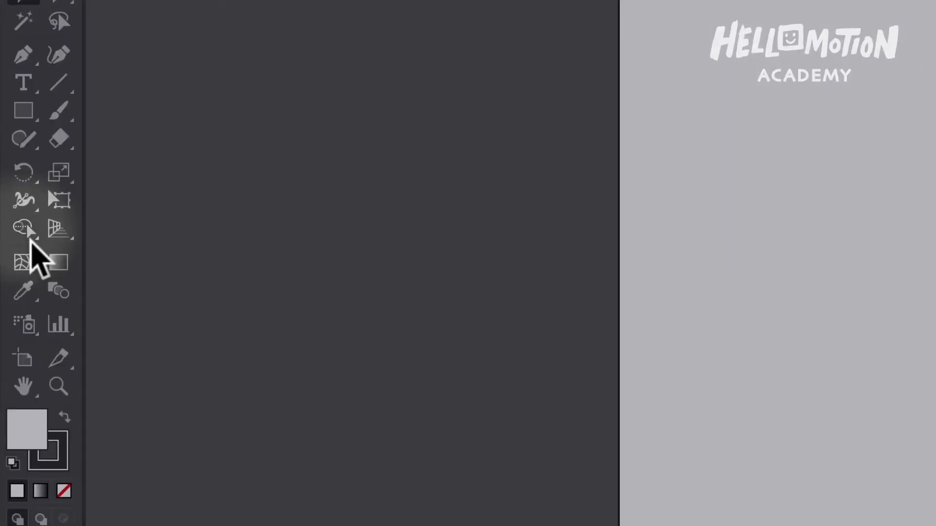
{"action": "left_click", "coordinate": [28, 237]}
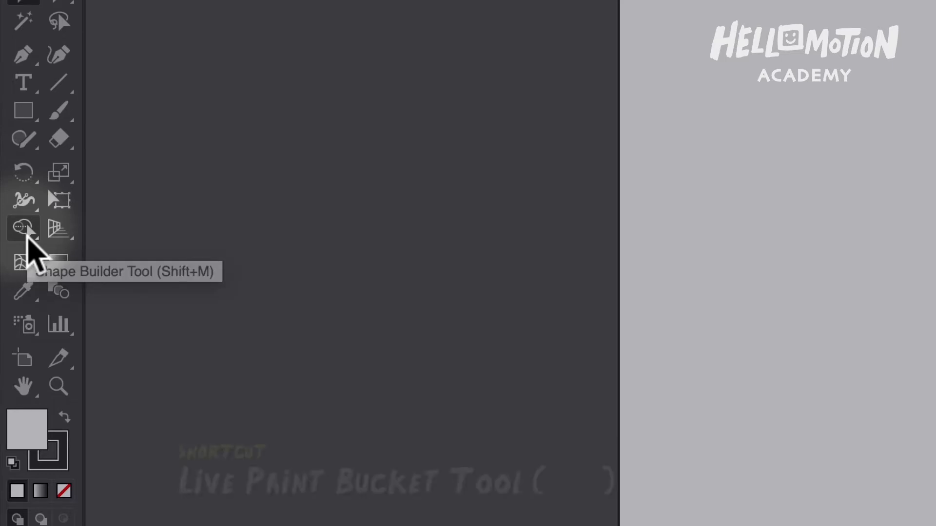
{"action": "key", "text": "k"}
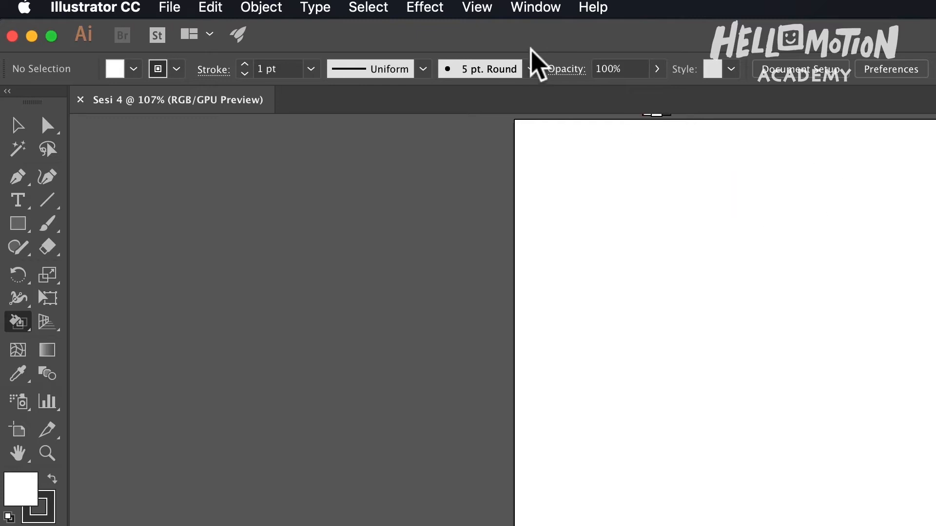
Show the Swatches panel and choose yellow as the fill colour
{"action": "left_click", "coordinate": [534, 6]}
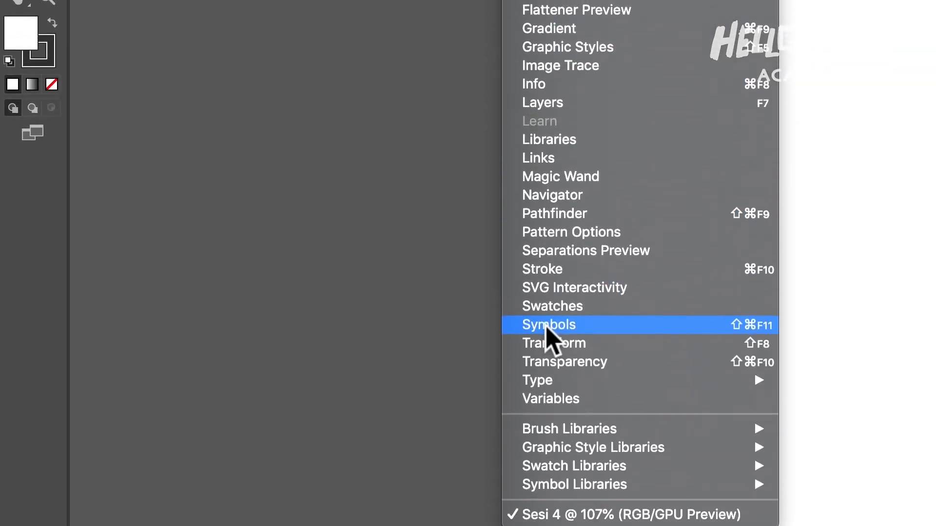
{"action": "left_click", "coordinate": [551, 307]}
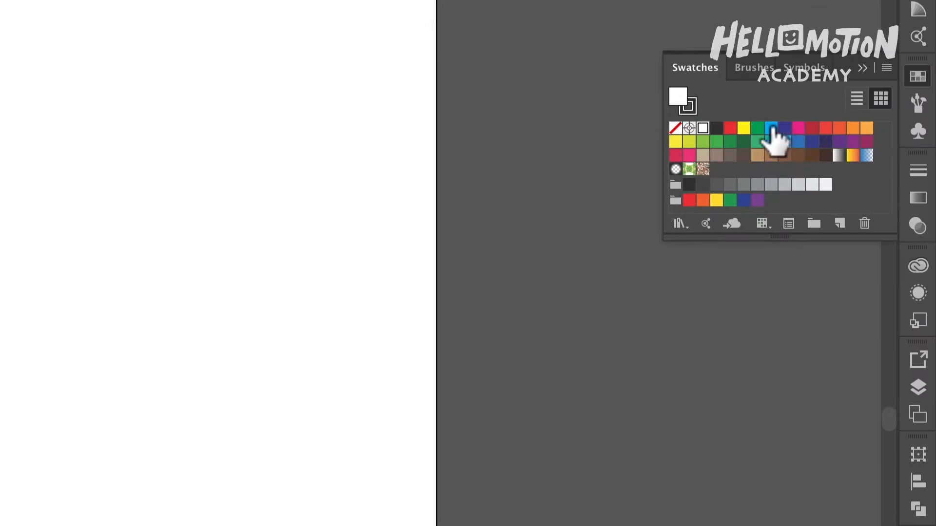
{"action": "left_click", "coordinate": [744, 130]}
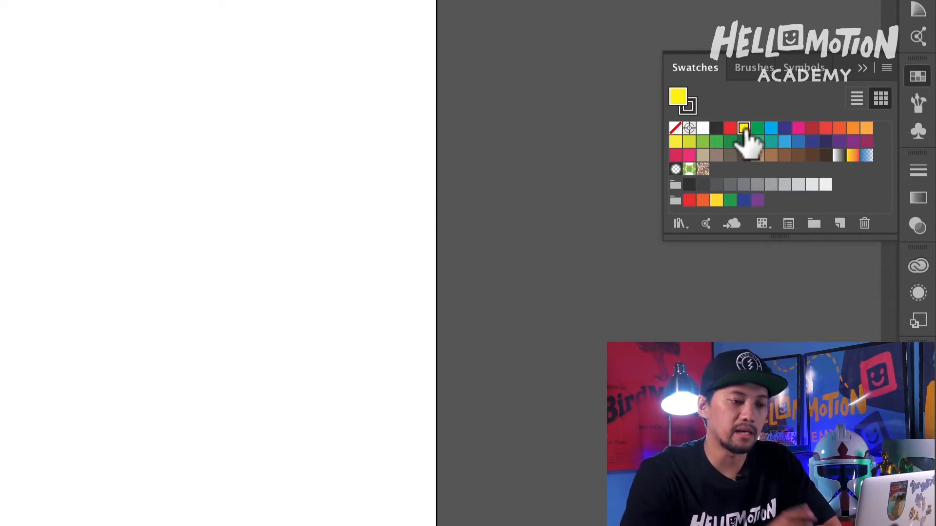
Cycle the Live Paint Bucket's colour through the neighbouring swatches
{"action": "left_click_drag", "start_coordinate": [746, 134], "coordinate": [493, 196]}
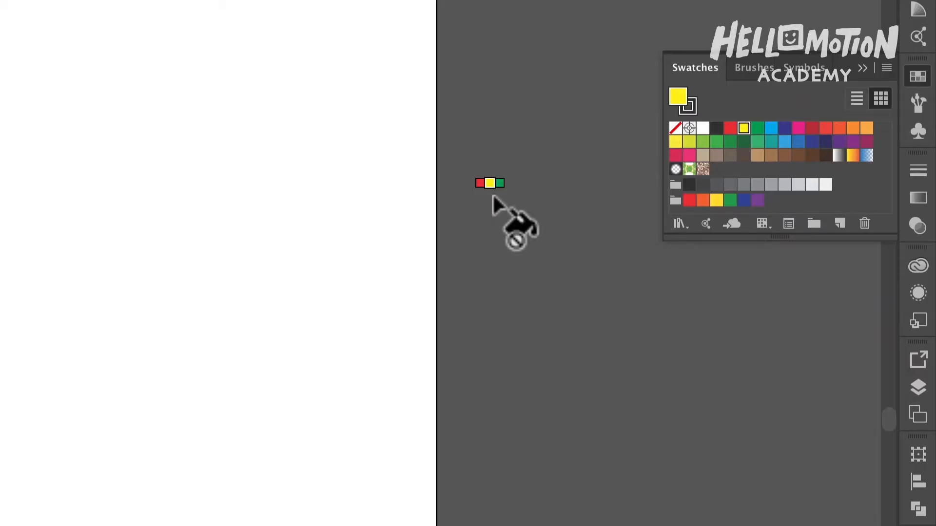
{"action": "left_click_drag", "start_coordinate": [492, 196], "coordinate": [714, 160]}
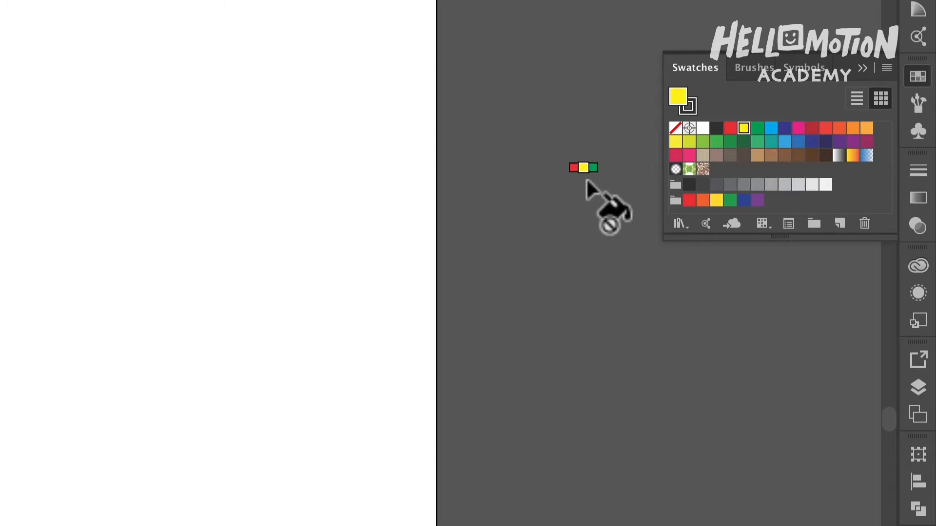
{"action": "key", "text": "Right"}
{"action": "key", "text": "Right"}
{"action": "key", "text": "Right"}
{"action": "key", "text": "Right"}
{"action": "key", "text": "Right"}
{"action": "key", "text": "Right"}
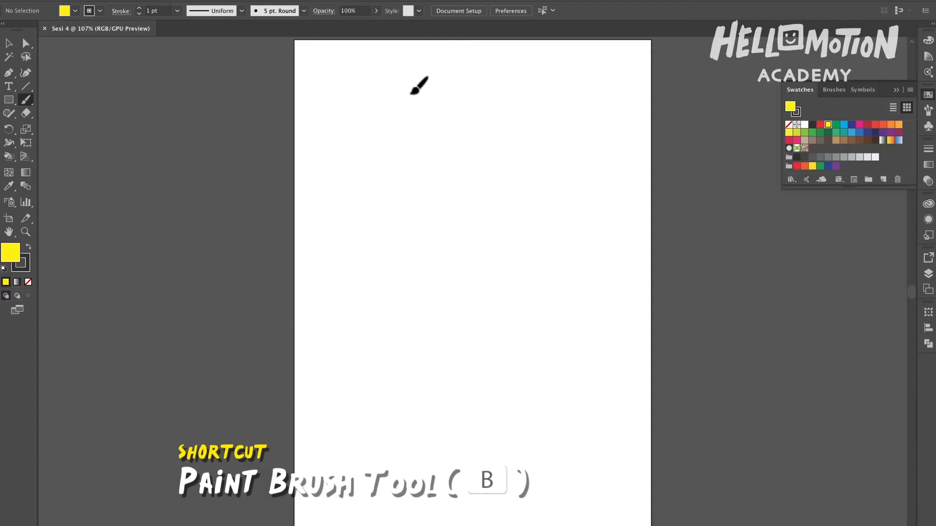
Draw one continuous looping scribble with many overlapping lobes across the page using the Paintbrush tool with a 1 pt stroke
{"action": "mouse_move", "coordinate": [874, 161]}
{"action": "left_mouse_down"}
{"action": "mouse_move", "coordinate": [855, 293]}
{"action": "mouse_move", "coordinate": [633, 278]}
{"action": "left_mouse_up"}
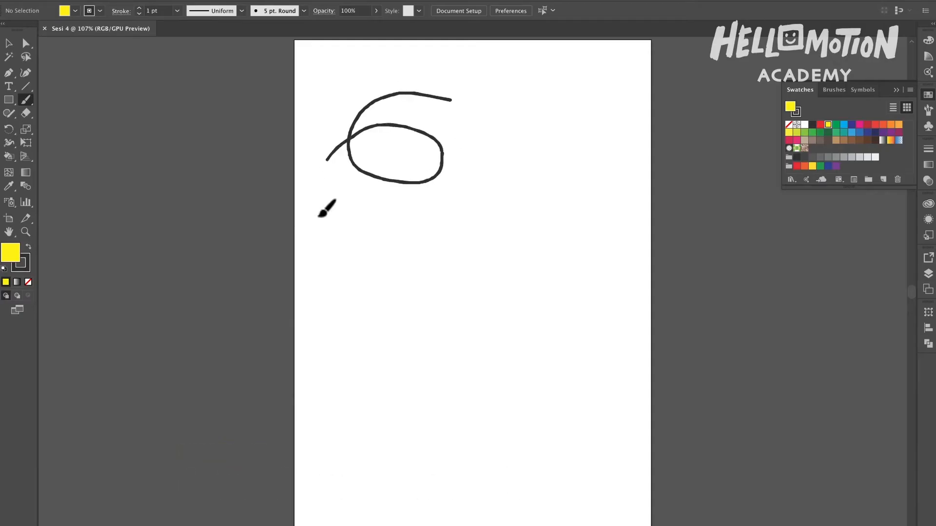
{"action": "mouse_move", "coordinate": [362, 195]}
{"action": "left_mouse_down"}
{"action": "mouse_move", "coordinate": [314, 289]}
{"action": "mouse_move", "coordinate": [497, 355]}
{"action": "left_mouse_up"}
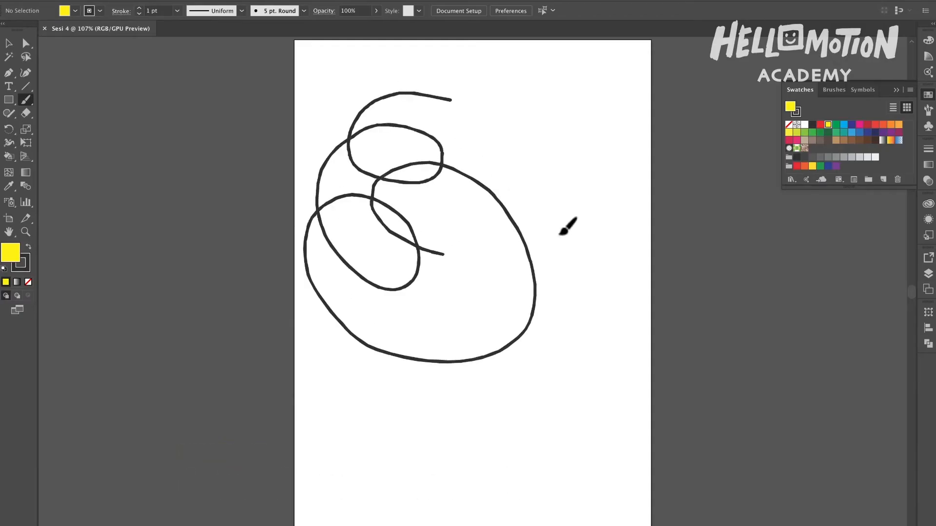
{"action": "left_click_drag", "start_coordinate": [444, 254], "coordinate": [452, 114]}
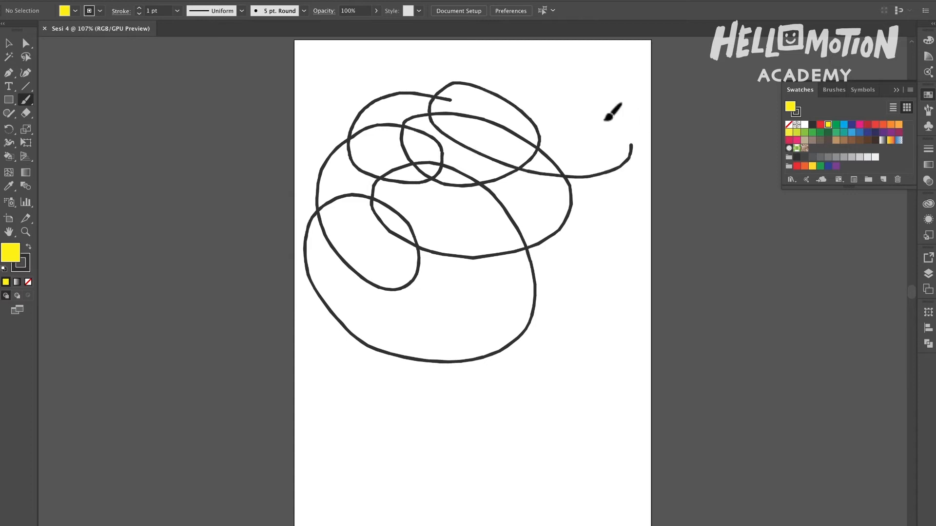
{"action": "mouse_move", "coordinate": [604, 119]}
{"action": "left_mouse_down"}
{"action": "mouse_move", "coordinate": [479, 168]}
{"action": "mouse_move", "coordinate": [506, 335]}
{"action": "left_mouse_up"}
{"action": "left_click_drag", "start_coordinate": [480, 207], "coordinate": [504, 327]}
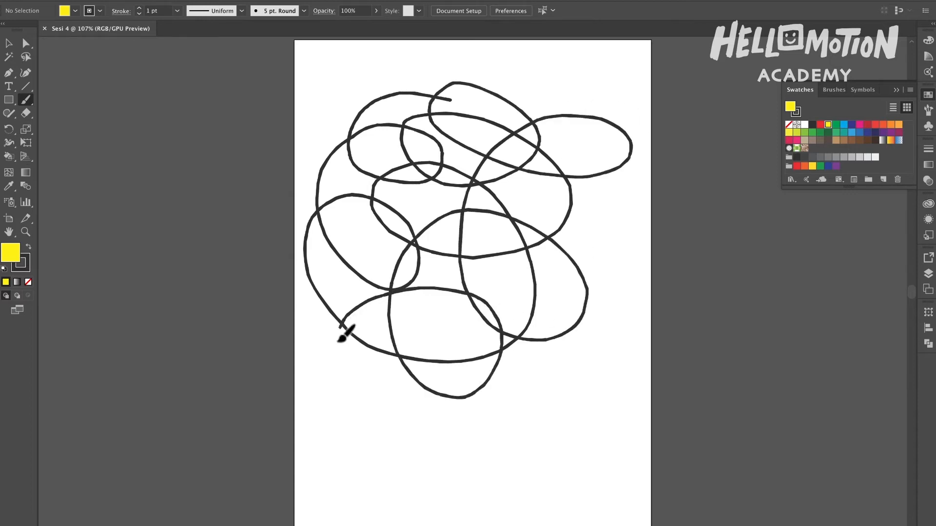
{"action": "left_click_drag", "start_coordinate": [429, 396], "coordinate": [426, 393]}
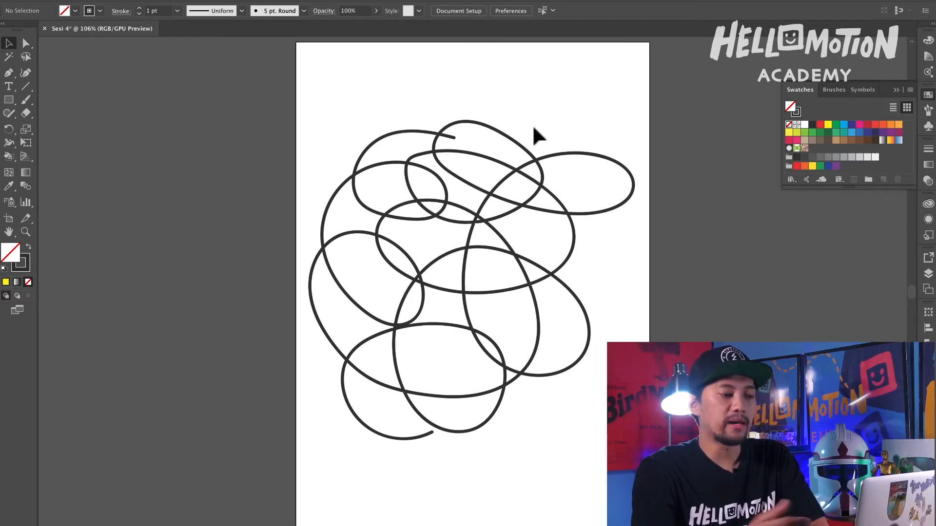
Convert the selected scribble into a Live Paint group and fill its top-left region yellow
{"action": "left_click", "coordinate": [536, 165]}
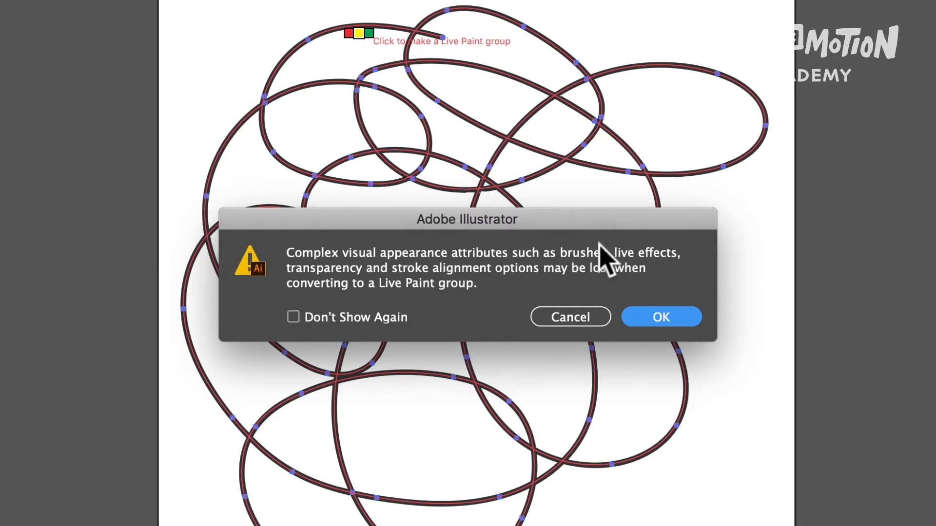
{"action": "left_click", "coordinate": [656, 318]}
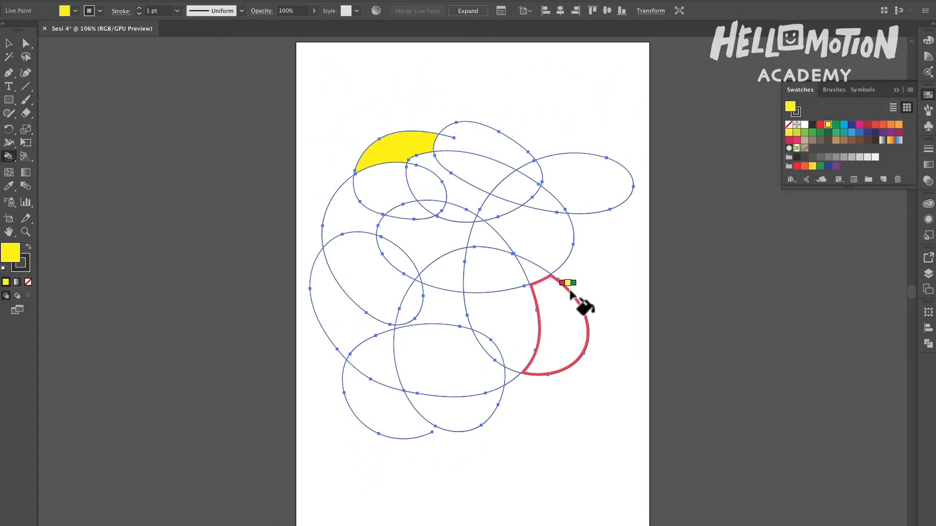
Live-paint the scribble's upper-right regions green, light blue, dark blue and magenta, using a different swatch for each
{"action": "key", "text": "ctrl+equal"}
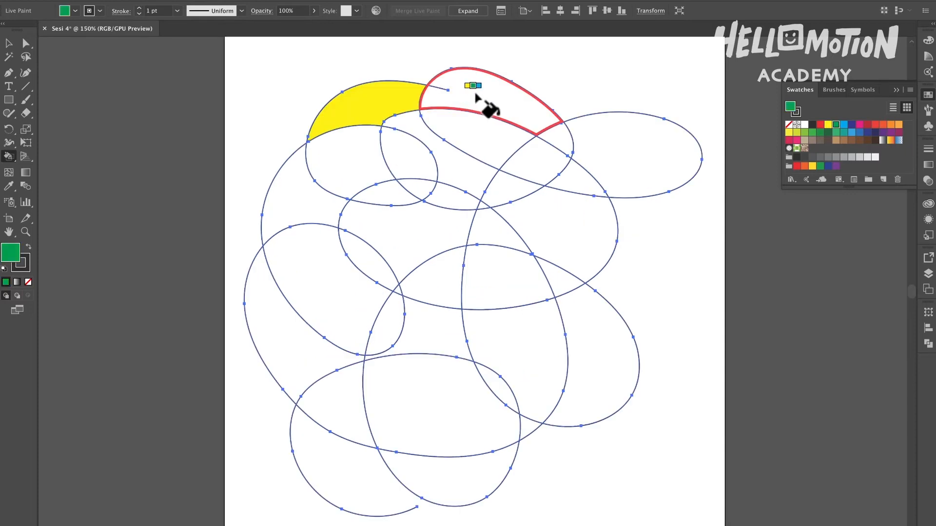
{"action": "left_click", "coordinate": [476, 97]}
{"action": "key", "text": "Right"}
{"action": "left_click", "coordinate": [560, 136]}
{"action": "key", "text": "Right"}
{"action": "left_click", "coordinate": [626, 151]}
{"action": "key", "text": "Right"}
{"action": "left_click", "coordinate": [580, 186]}
Live-paint the upper-middle and upper-left overlaps dark red, red, orange-red, orange and light orange, moving from right to left
{"action": "key", "text": "Right"}
{"action": "left_click", "coordinate": [544, 163]}
{"action": "key", "text": "Right"}
{"action": "left_click", "coordinate": [503, 147]}
{"action": "key", "text": "Right"}
{"action": "left_click", "coordinate": [463, 168]}
{"action": "key", "text": "Right"}
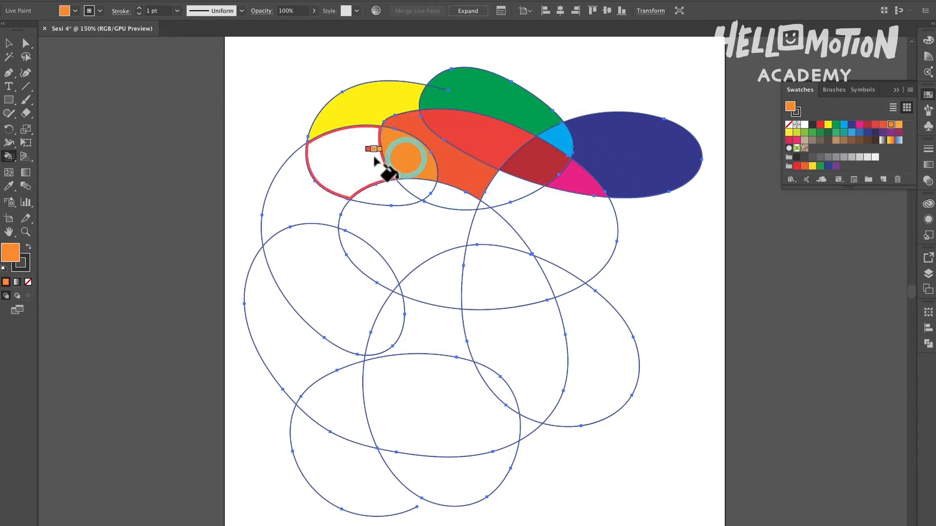
{"action": "left_click", "coordinate": [390, 166]}
{"action": "key", "text": "Right"}
{"action": "left_click", "coordinate": [371, 173]}
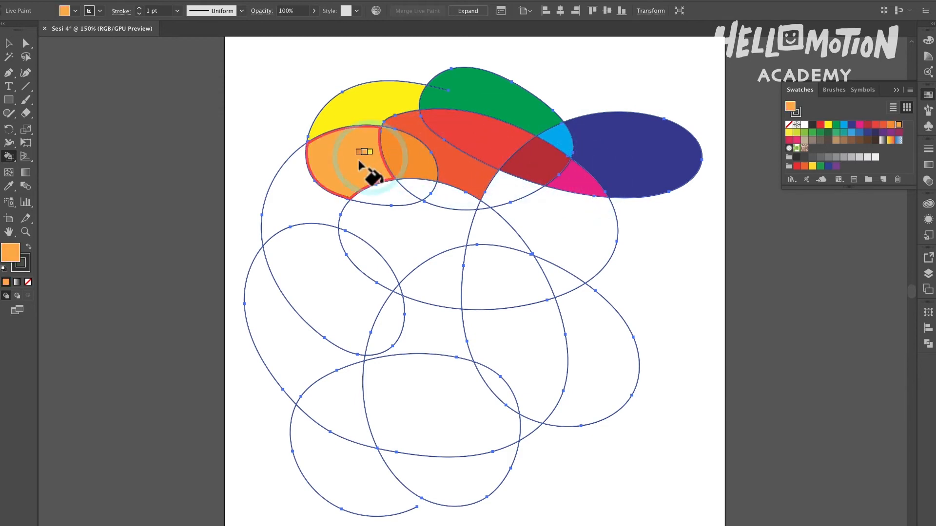
Live-paint the regions down the scribble's left side yellow, yellow-green, light green and green from top to bottom
{"action": "left_click", "coordinate": [299, 200]}
{"action": "key", "text": "Right"}
{"action": "left_click", "coordinate": [309, 292]}
{"action": "key", "text": "Right"}
{"action": "left_click", "coordinate": [286, 328]}
{"action": "key", "text": "Right"}
{"action": "left_click", "coordinate": [344, 410]}
Live-paint the bottom lobe green, the large overlap above it dark green, and the central regions sea green, teal and blue
{"action": "key", "text": "Right"}
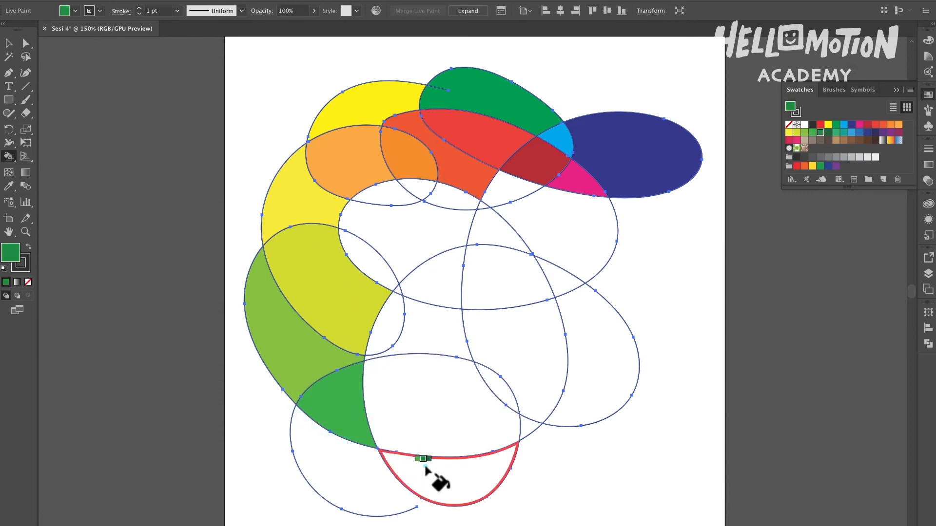
{"action": "left_click", "coordinate": [425, 468]}
{"action": "key", "text": "Right"}
{"action": "left_click", "coordinate": [445, 416]}
{"action": "key", "text": "Right"}
{"action": "left_click", "coordinate": [412, 336]}
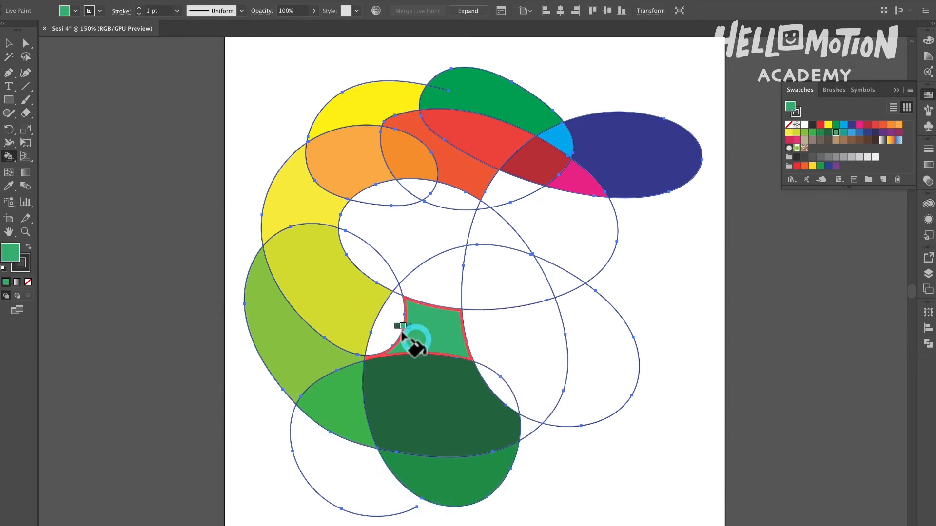
{"action": "key", "text": "Right"}
{"action": "left_click", "coordinate": [393, 324]}
{"action": "key", "text": "Right"}
{"action": "key", "text": "Right"}
{"action": "left_click", "coordinate": [405, 285]}
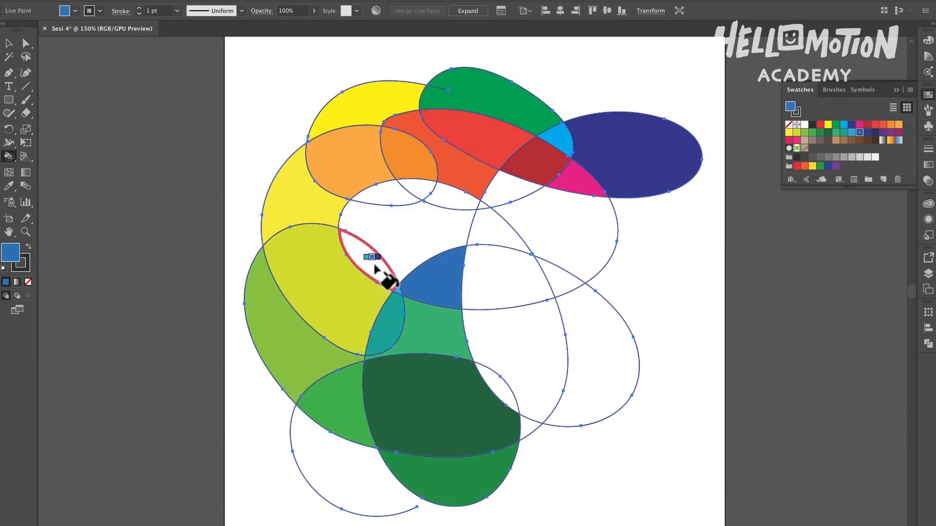
Live-paint the overlaps left of the scribble's centre dark blue and navy, and the slivers above them purple and plum
{"action": "key", "text": "Right"}
{"action": "left_click", "coordinate": [376, 267]}
{"action": "left_click", "coordinate": [383, 241]}
{"action": "key", "text": "Right"}
{"action": "left_click", "coordinate": [387, 195]}
{"action": "key", "text": "Right"}
{"action": "left_click", "coordinate": [443, 196]}
{"action": "key", "text": "Right"}
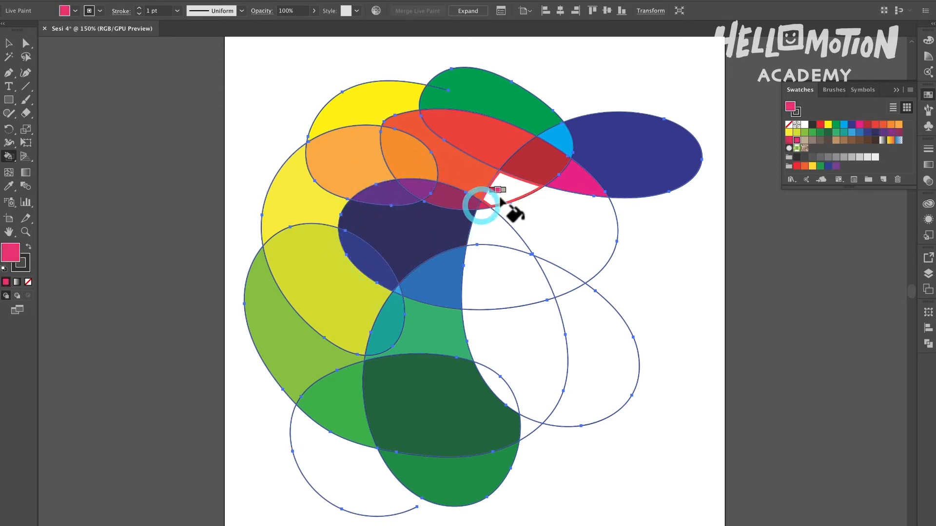
Live-paint the regions right of the scribble's centre pink, beige, taupe and dark grey-brown
{"action": "left_click", "coordinate": [501, 198]}
{"action": "key", "text": "Right"}
{"action": "left_click", "coordinate": [539, 220]}
{"action": "key", "text": "Right"}
{"action": "left_click", "coordinate": [519, 234]}
{"action": "key", "text": "Right"}
{"action": "left_click", "coordinate": [512, 276]}
Live-paint the lower-right regions tan and brown, and the small overlap beside the dark green area dark brown
{"action": "left_click", "coordinate": [539, 332]}
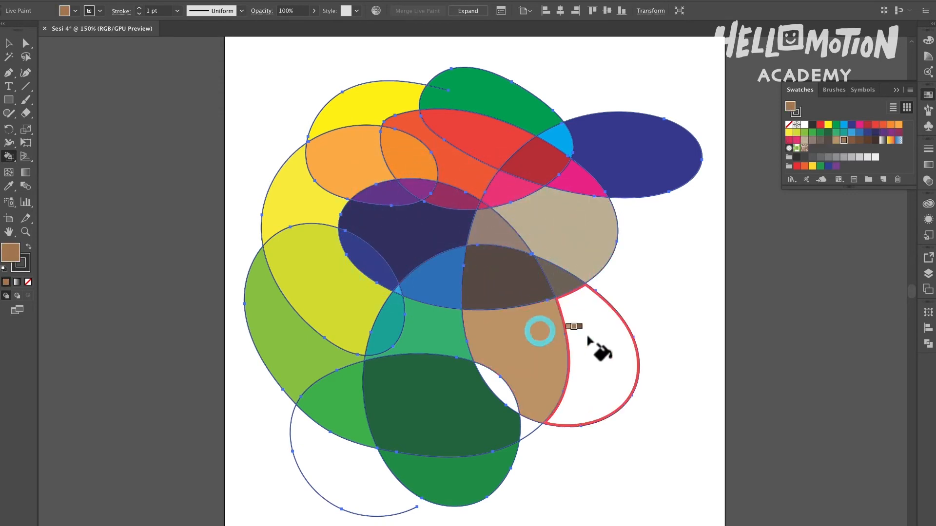
{"action": "key", "text": "Right"}
{"action": "left_click", "coordinate": [589, 340]}
{"action": "key", "text": "Right"}
{"action": "left_click", "coordinate": [497, 385]}
Move the scribble's loose bottom end anchor onto the adjacent green lobe's edge and live-paint the enclosed lower-left region light green
{"action": "key", "text": "v"}
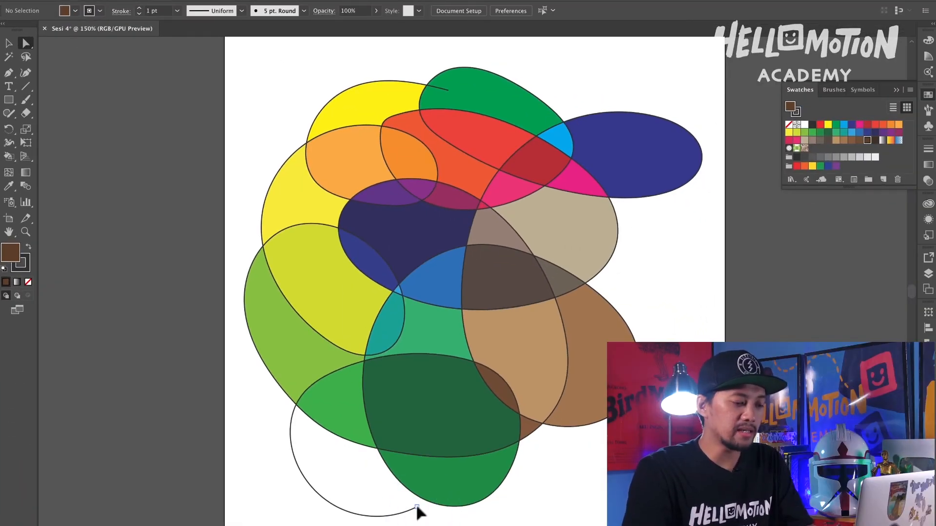
{"action": "left_click", "coordinate": [417, 507]}
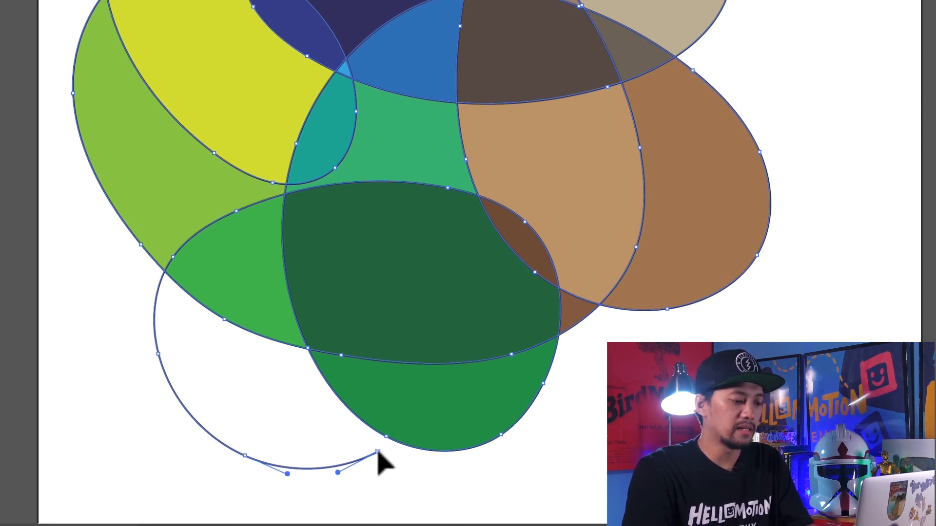
{"action": "left_click_drag", "start_coordinate": [379, 452], "coordinate": [387, 438]}
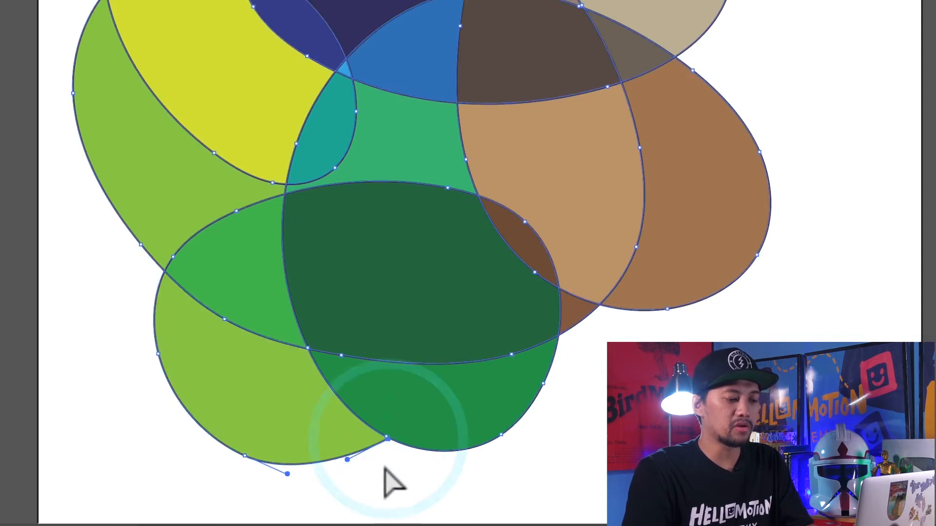
{"action": "left_click", "coordinate": [393, 481]}
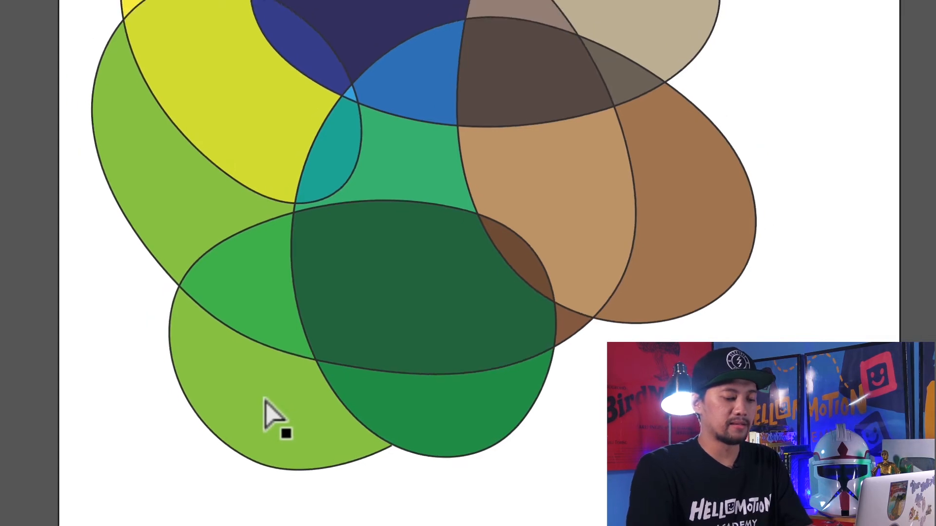
{"action": "key", "text": "k"}
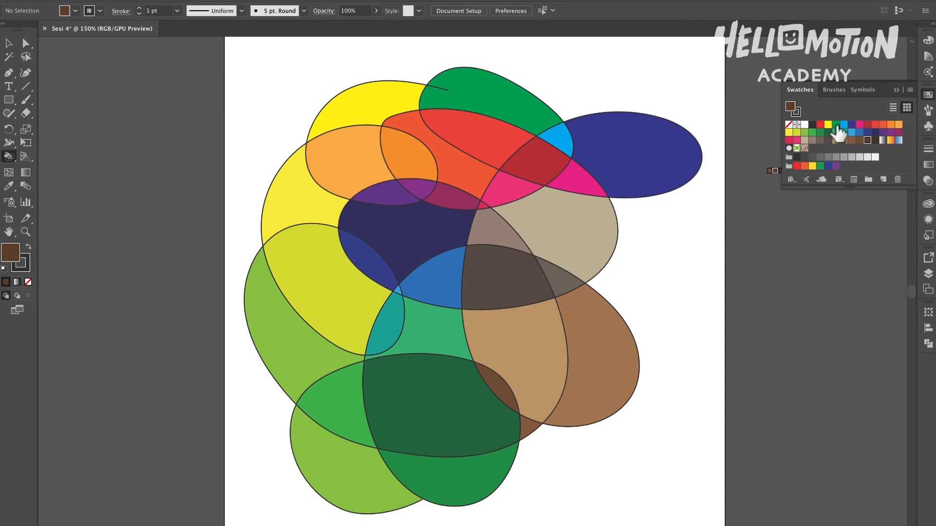
{"action": "left_click", "coordinate": [338, 463]}
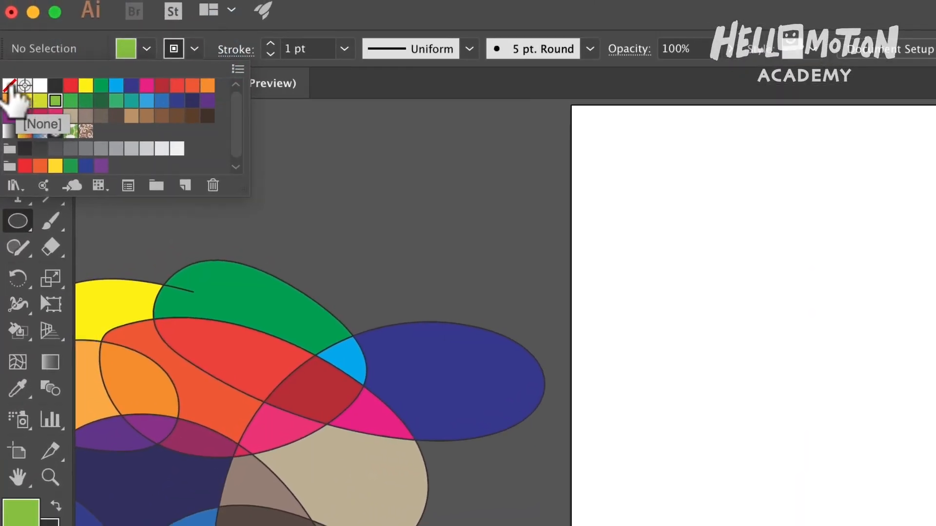
Set the fill to None and draw a circle about 360 pt in diameter in the middle of the empty page
{"action": "left_click", "coordinate": [7, 60]}
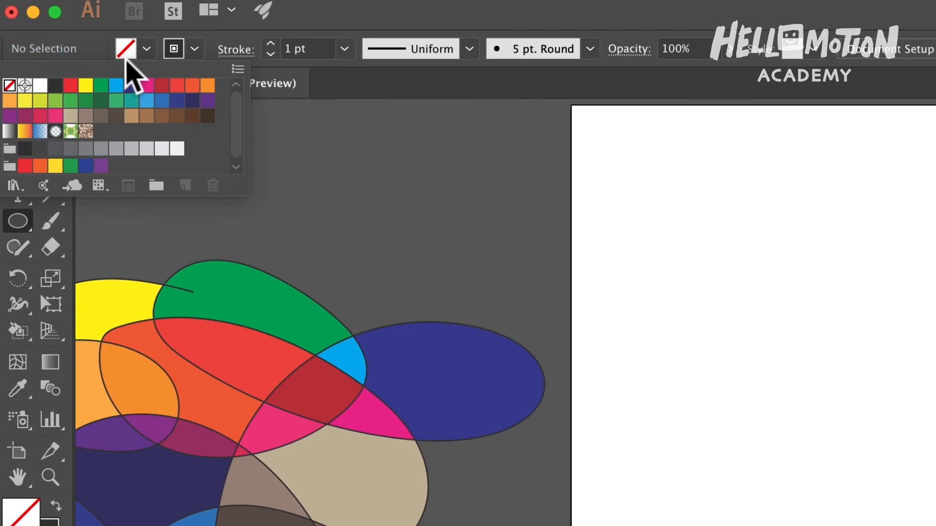
{"action": "left_click", "coordinate": [128, 49]}
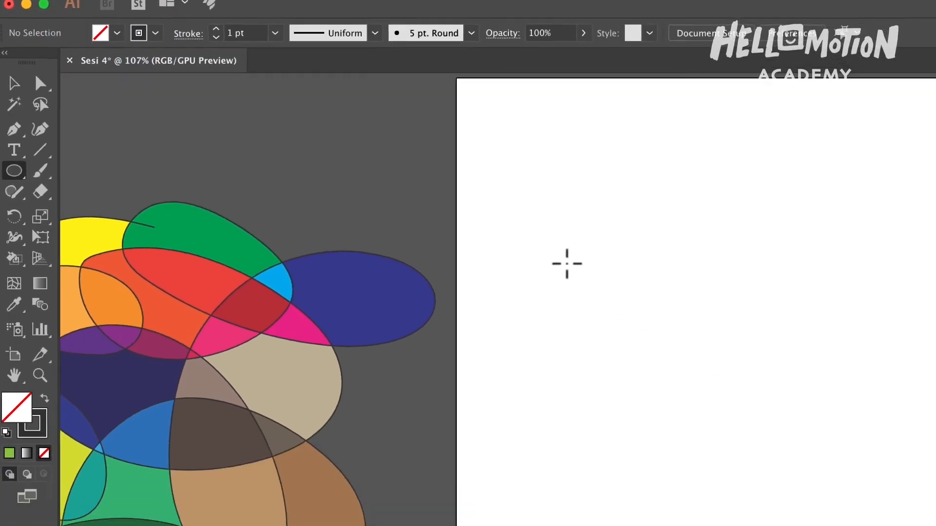
{"action": "left_click_drag", "start_coordinate": [567, 263], "coordinate": [882, 525]}
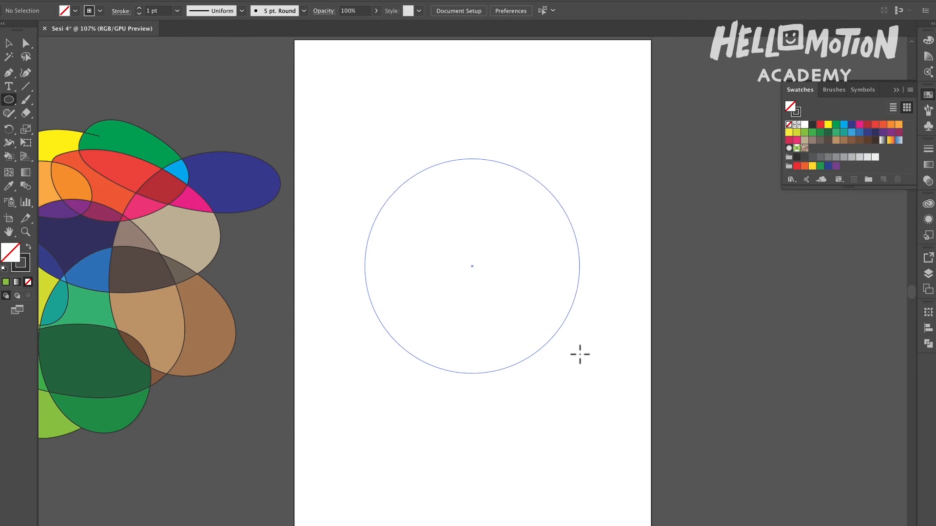
{"action": "left_click_drag", "start_coordinate": [581, 355], "coordinate": [581, 355]}
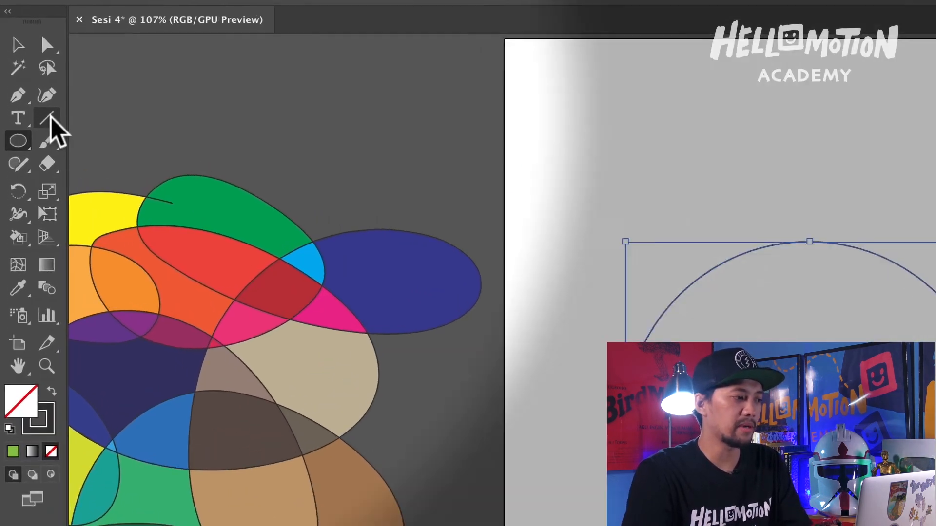
Draw a diagonal line through the circle's centre extending past both edges, and give both shapes an 8 pt dark blue stroke
{"action": "left_click", "coordinate": [27, 86]}
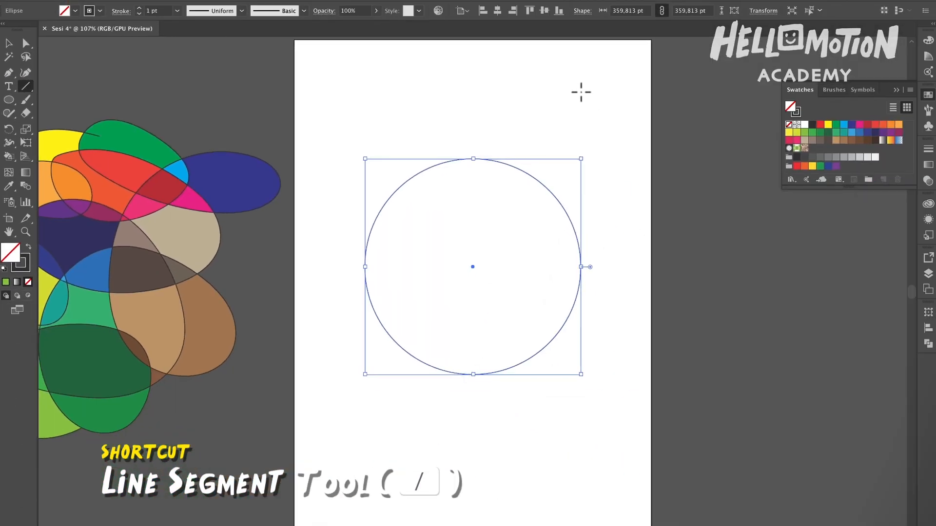
{"action": "left_click_drag", "start_coordinate": [581, 92], "coordinate": [402, 388]}
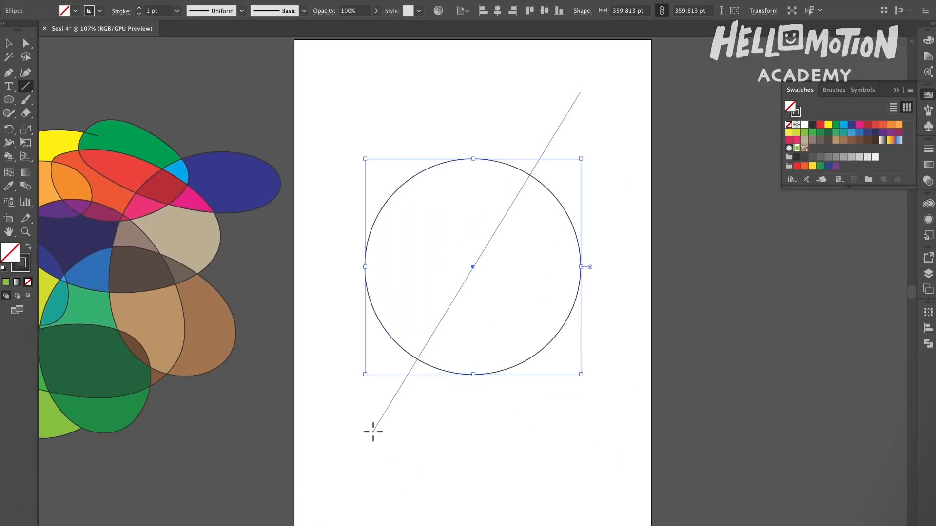
{"action": "left_click_drag", "start_coordinate": [367, 440], "coordinate": [366, 439]}
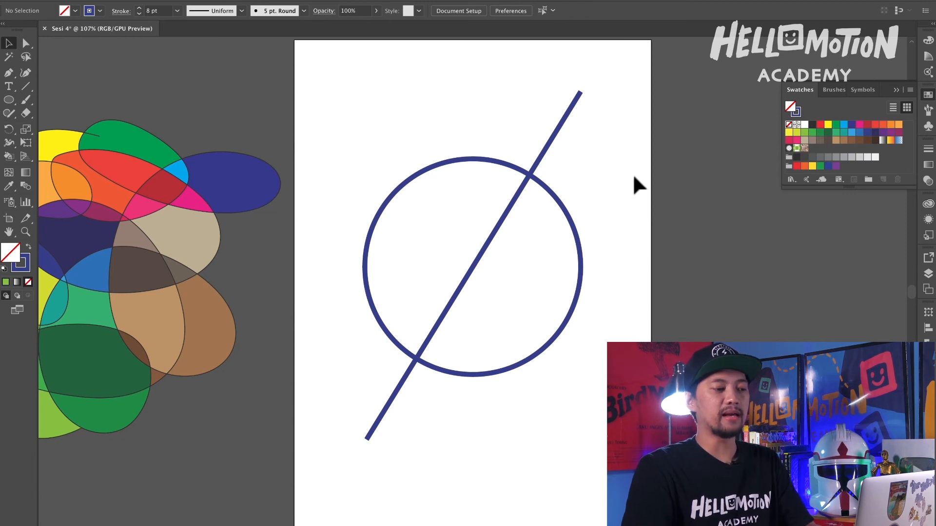
Try moving the circle up and away from the line, then return it to its original position and deselect it
{"action": "left_click_drag", "start_coordinate": [452, 168], "coordinate": [417, 126]}
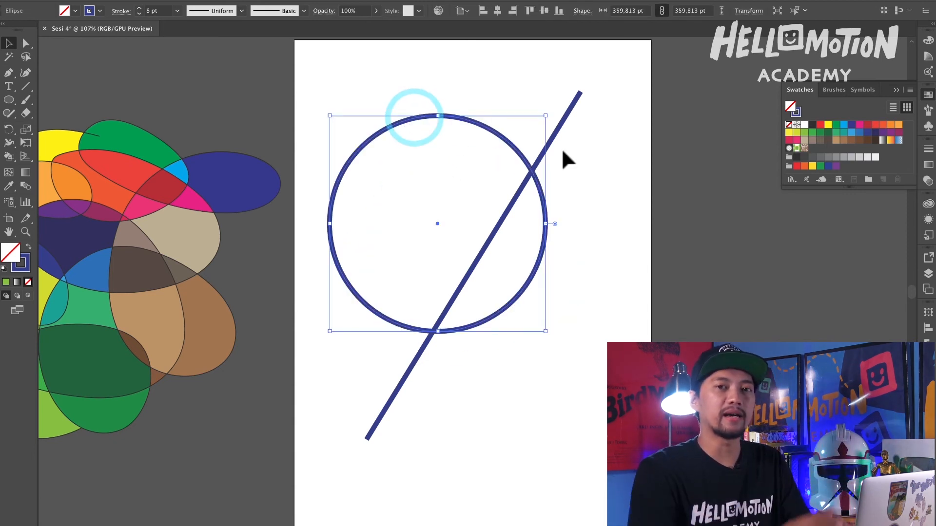
{"action": "left_click_drag", "start_coordinate": [551, 138], "coordinate": [579, 157]}
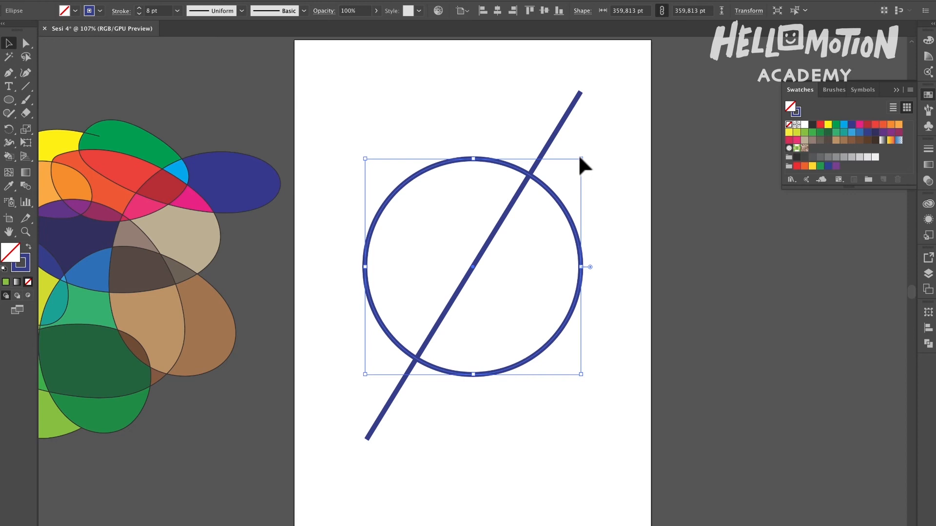
{"action": "left_click", "coordinate": [493, 108]}
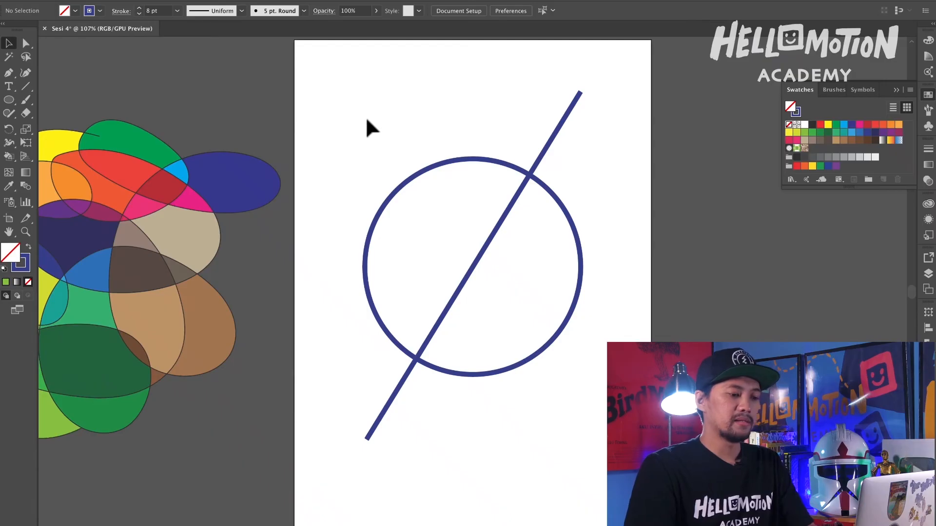
Select the circle and line together and live-paint the left half medium blue and the right half light blue
{"action": "left_click_drag", "start_coordinate": [366, 117], "coordinate": [582, 423]}
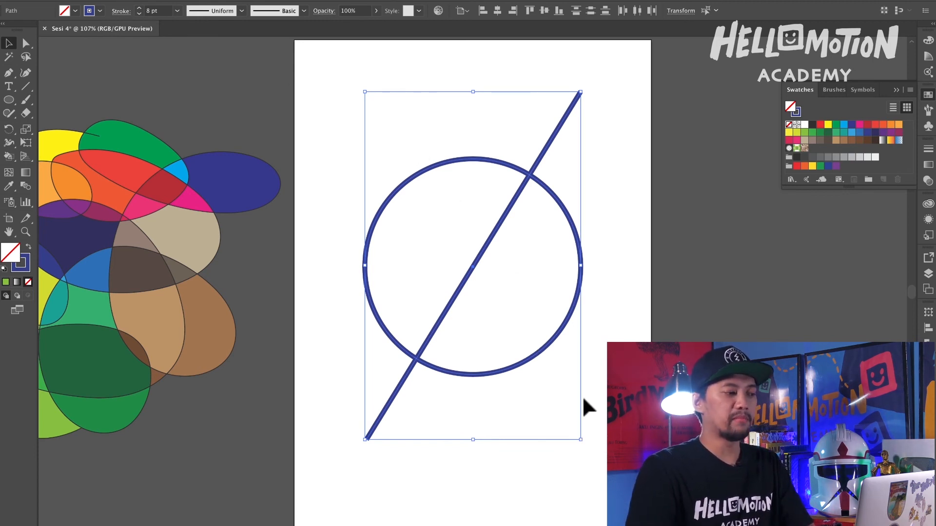
{"action": "key", "text": "k"}
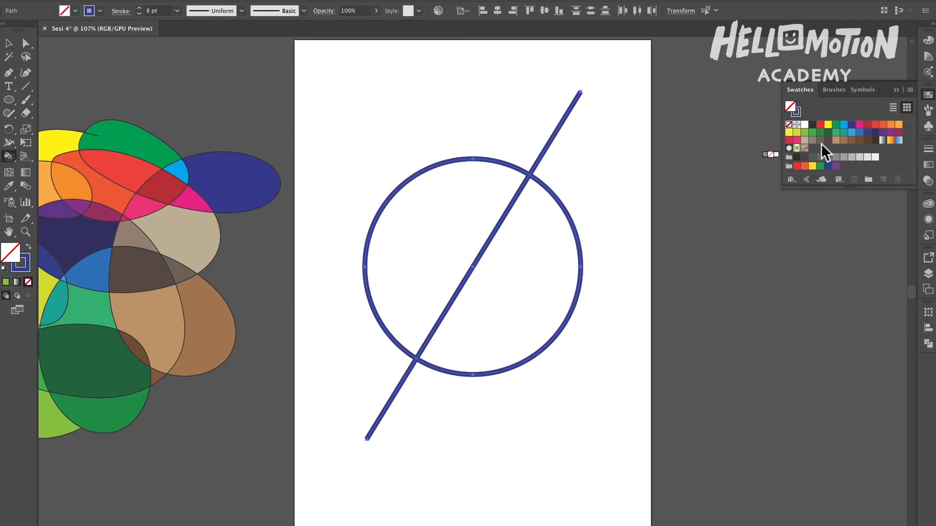
{"action": "left_click", "coordinate": [867, 131]}
{"action": "left_click", "coordinate": [449, 217]}
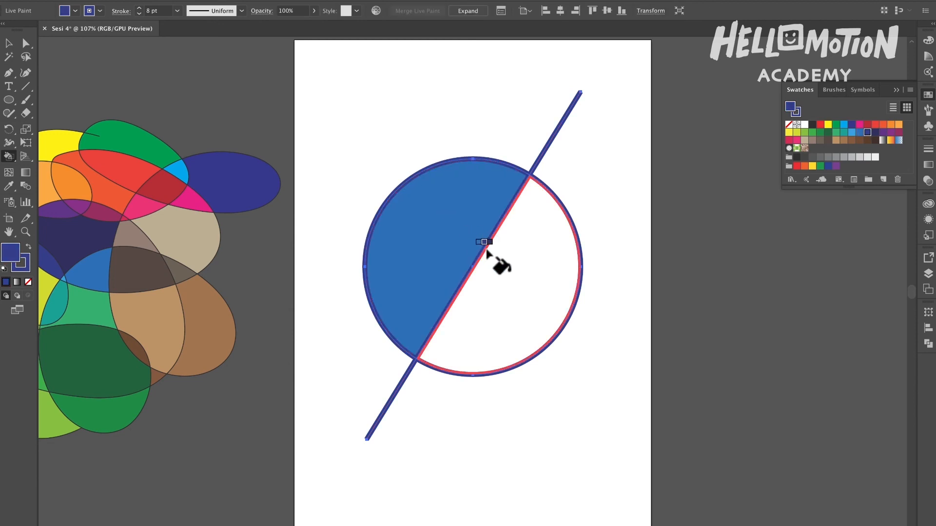
{"action": "left_click", "coordinate": [499, 263]}
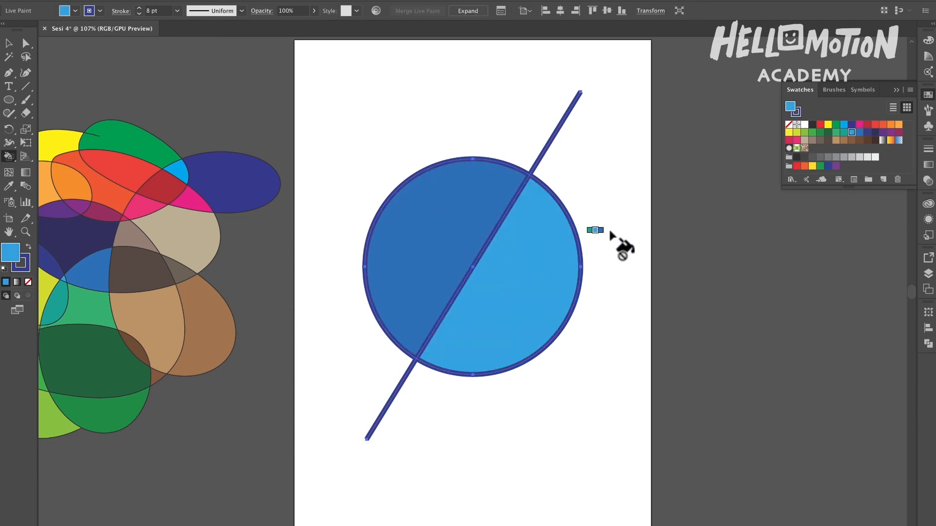
Try moving the line's upper end anchor down beyond the circle's right side, then undo the move
{"action": "key", "text": "v"}
{"action": "left_click", "coordinate": [621, 225]}
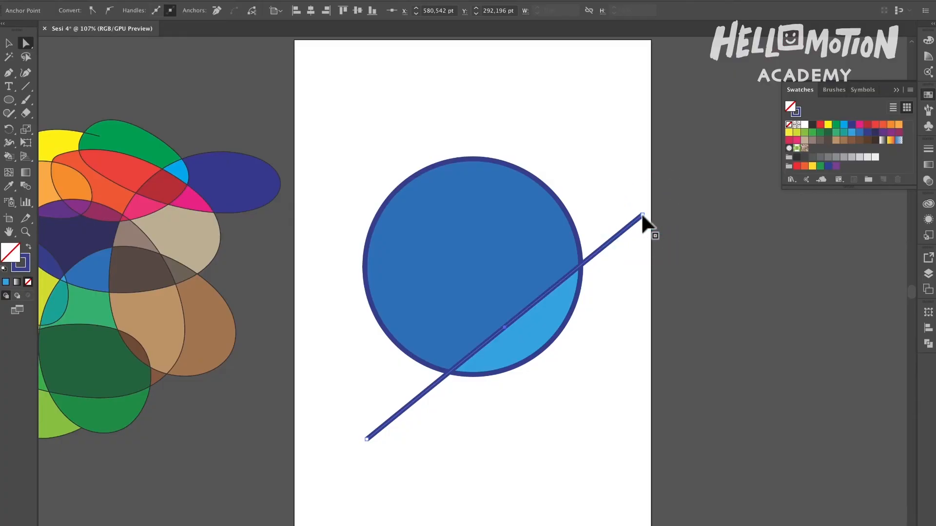
{"action": "key", "text": "super+z"}
{"action": "key", "text": "super+z"}
{"action": "key", "text": "super+z"}
{"action": "key", "text": "super+z"}
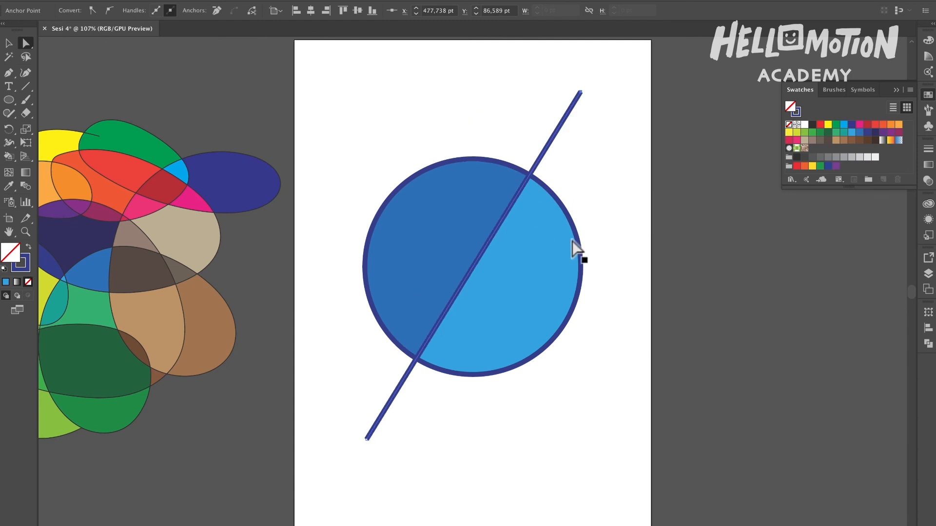
Try reshaping the painted circle by bending the curves at its right and left anchors, then undo both changes
{"action": "left_click_drag", "start_coordinate": [656, 276], "coordinate": [658, 277]}
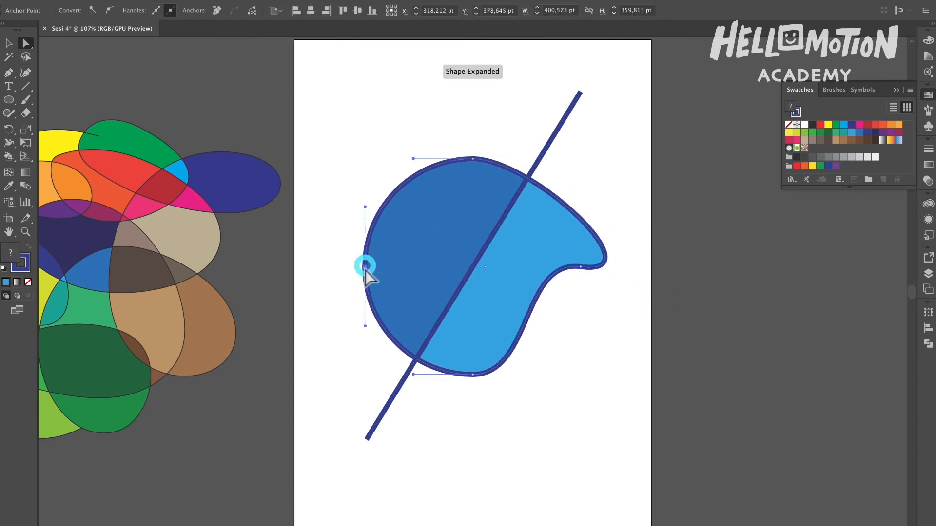
{"action": "left_click_drag", "start_coordinate": [368, 332], "coordinate": [288, 264]}
{"action": "left_click", "coordinate": [434, 145]}
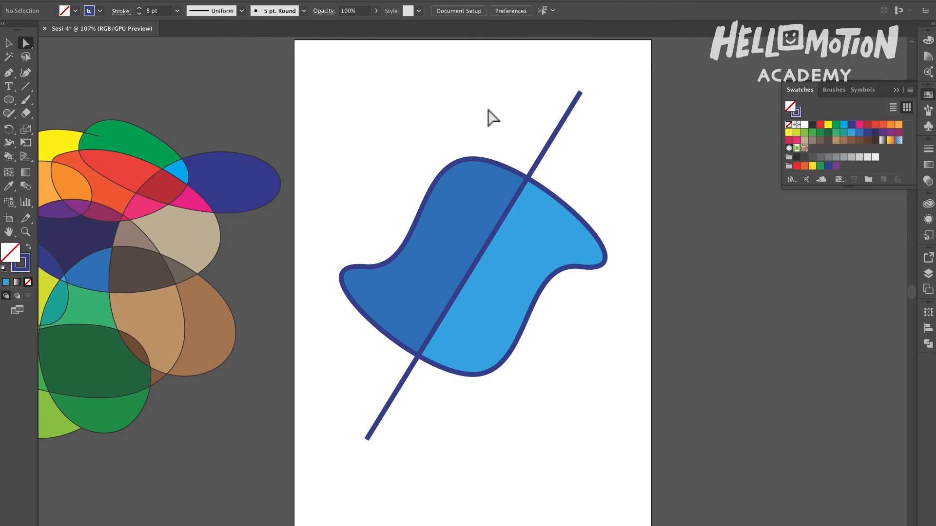
{"action": "key", "text": "super+z"}
{"action": "key", "text": "super+z"}
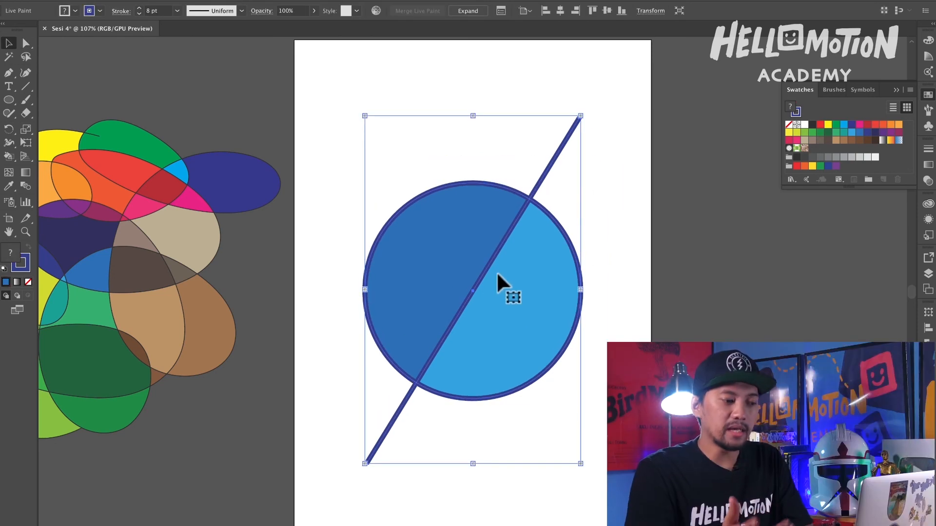
Move the painted circle and line together around the page as one Live Paint group
{"action": "left_click_drag", "start_coordinate": [531, 270], "coordinate": [507, 216]}
{"action": "left_click_drag", "start_coordinate": [564, 250], "coordinate": [536, 307]}
{"action": "key", "text": "super+z"}
{"action": "key", "text": "super+z"}
{"action": "key", "text": "super+z"}
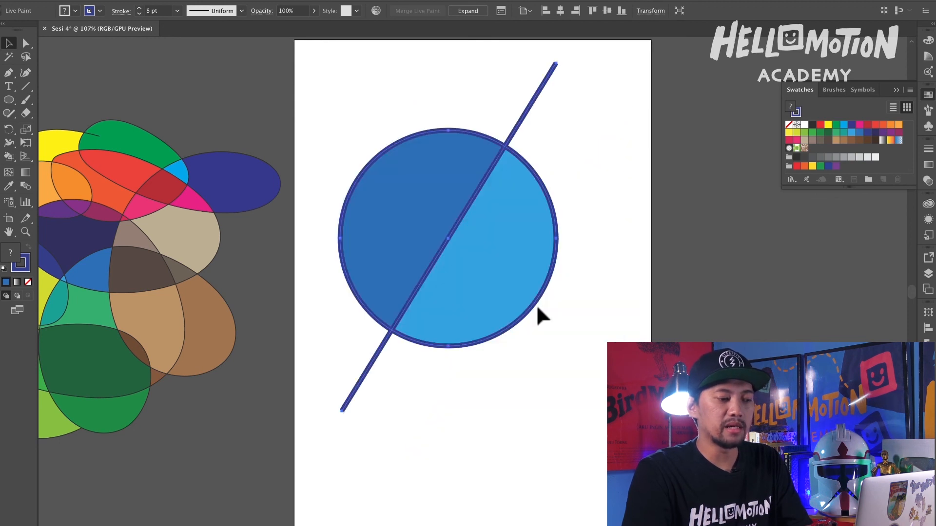
{"action": "left_click_drag", "start_coordinate": [545, 311], "coordinate": [496, 359]}
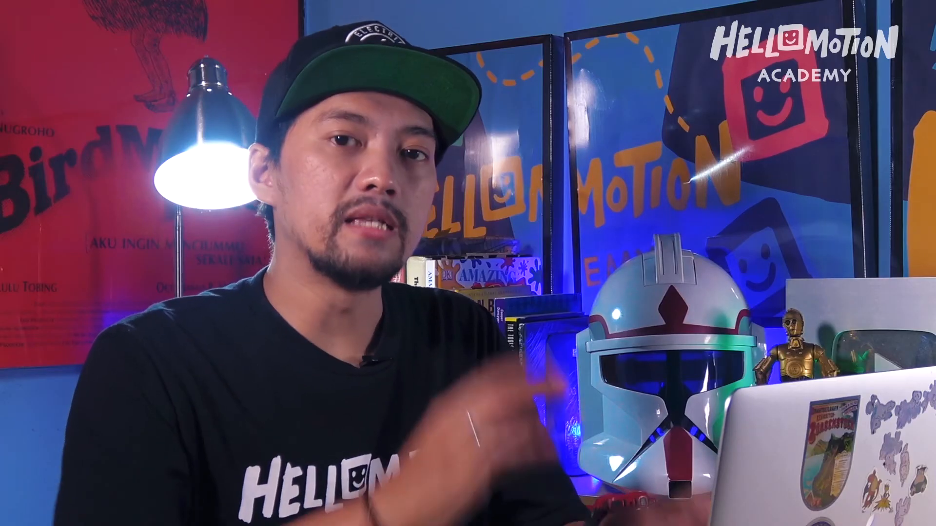